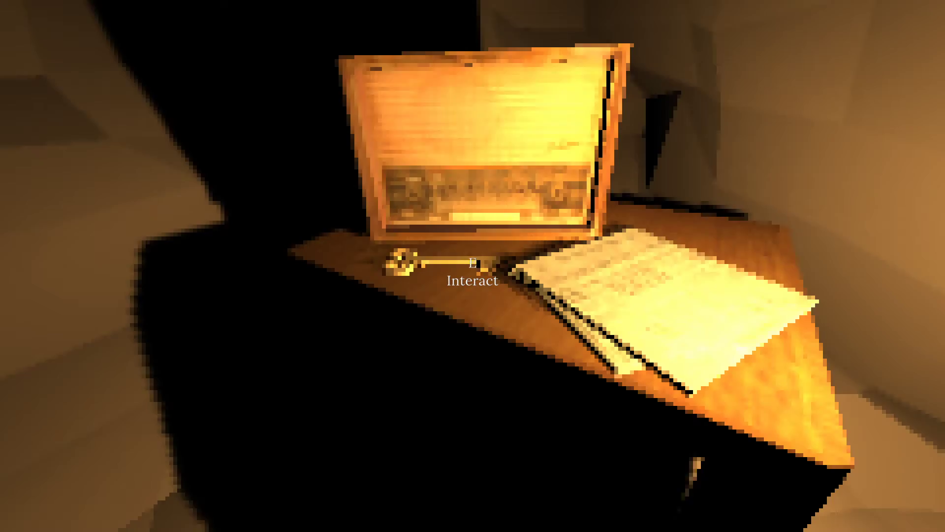
key("e")
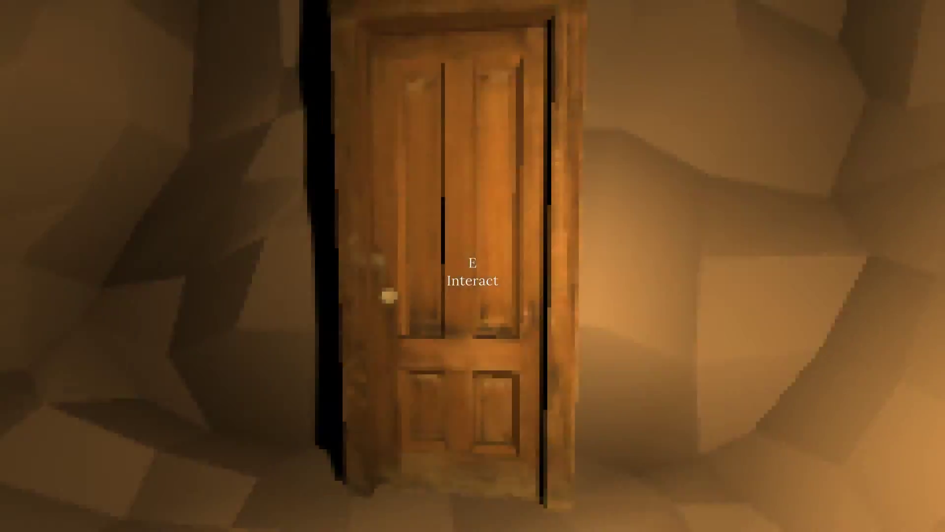
key("e")
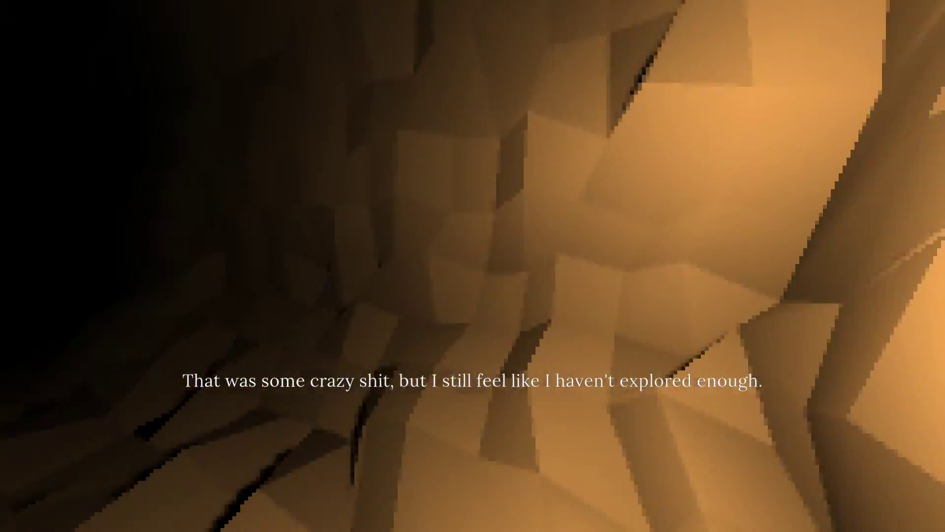